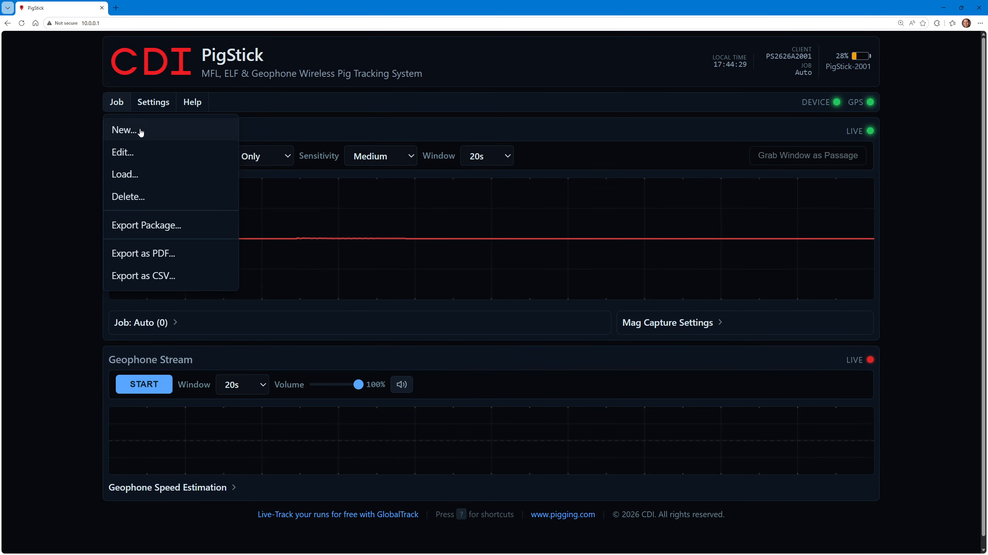
# Start a new job for client CDI and name the job Demo 1
pyautogui.click(155, 135)
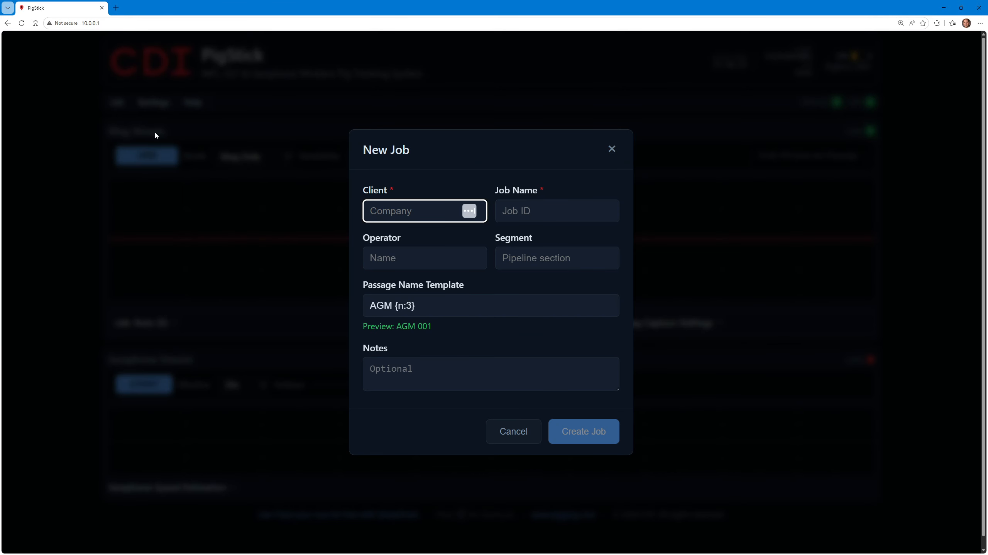
pyautogui.write('CDI')
pyautogui.press('Tab')
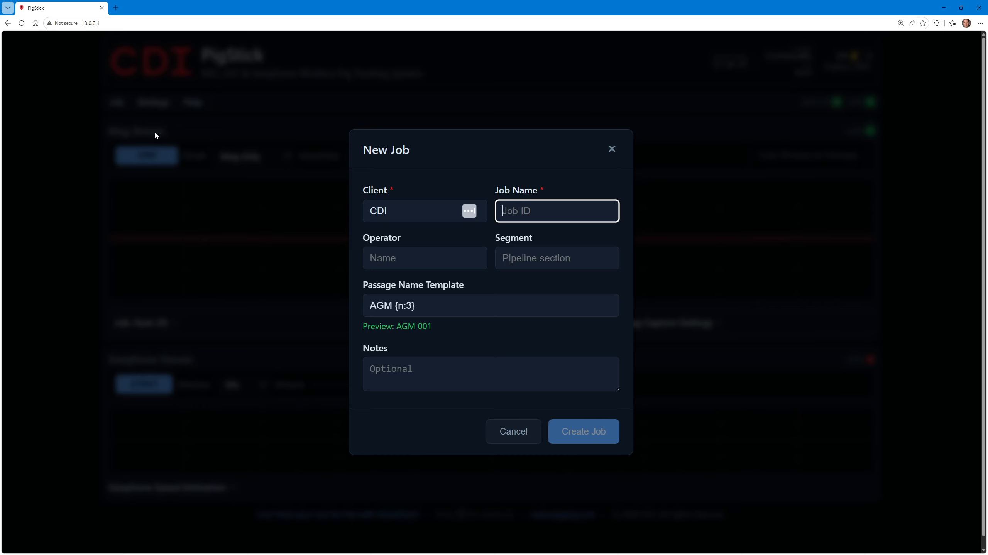
pyautogui.write('Demo 1')
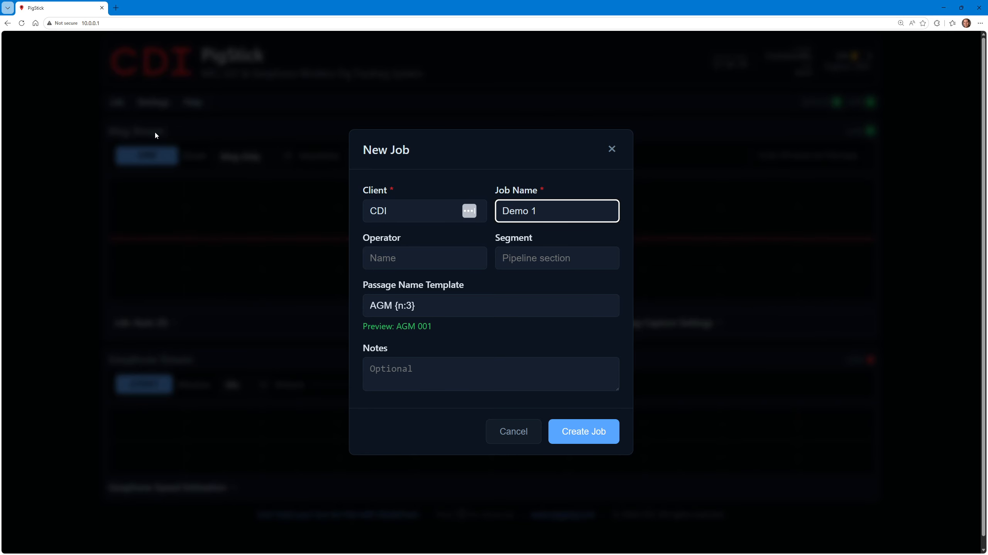
# Enter the operator's full name and set the new job's segment to Pipeline One
pyautogui.press('Tab')
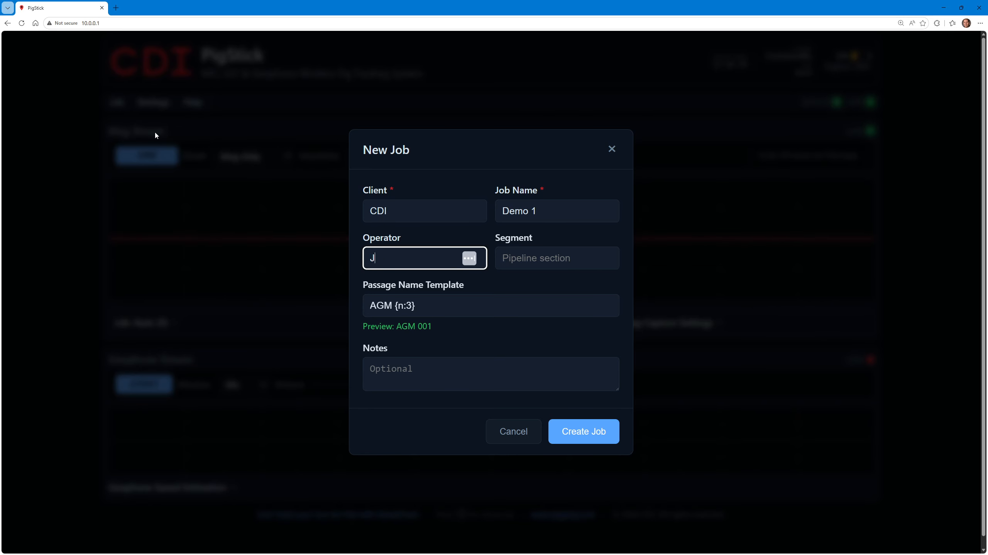
pyautogui.press('Tab')
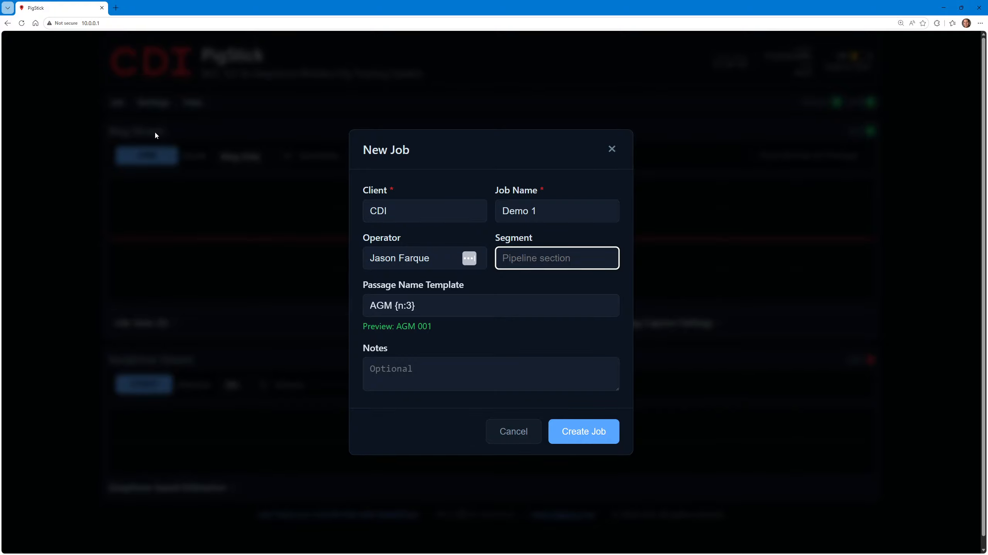
pyautogui.write('Pipeline One')
pyautogui.press('Tab')
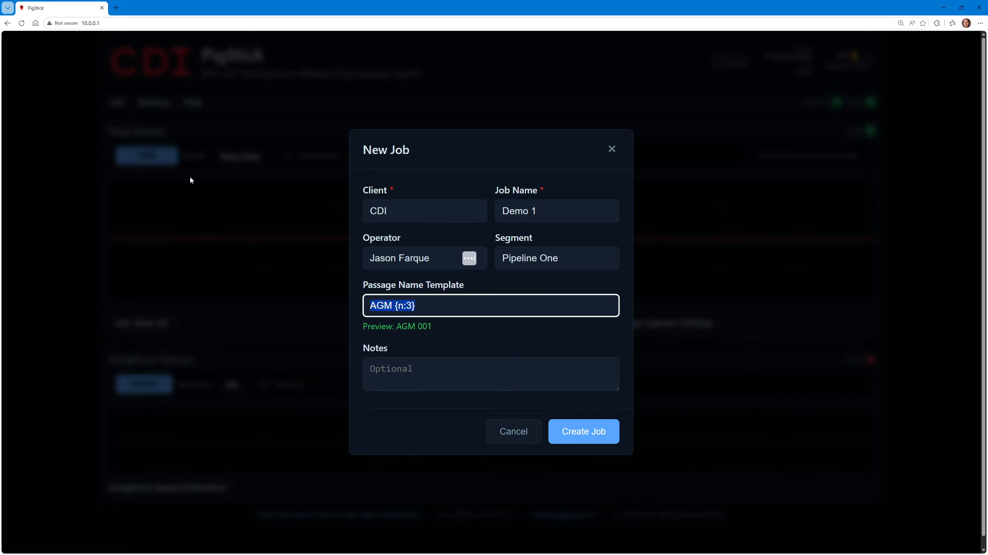
# Change the new job's passage name template to "CDI AGM Locaton {n}"
pyautogui.click(471, 310)
pyautogui.moveTo(399, 328); pyautogui.dragTo(437, 319)
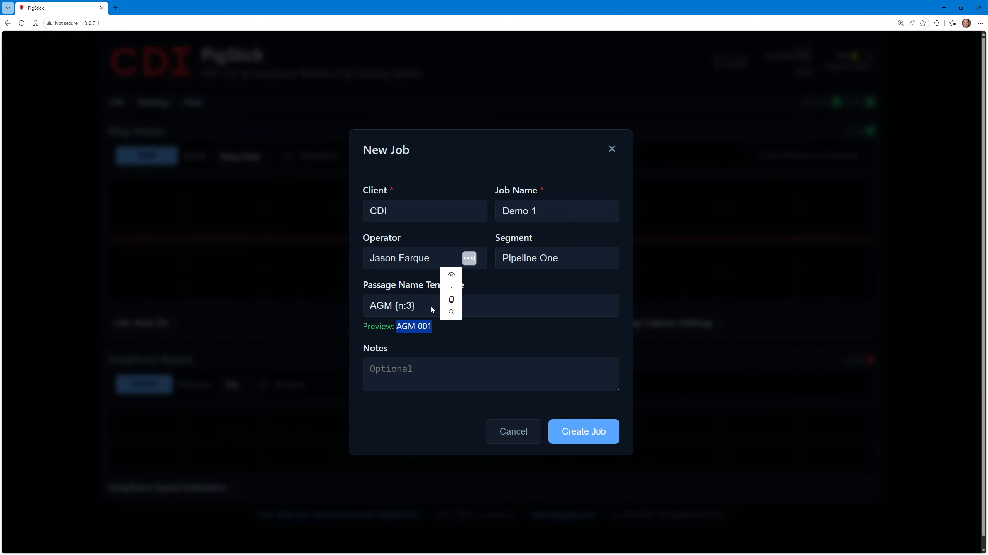
pyautogui.click(433, 311)
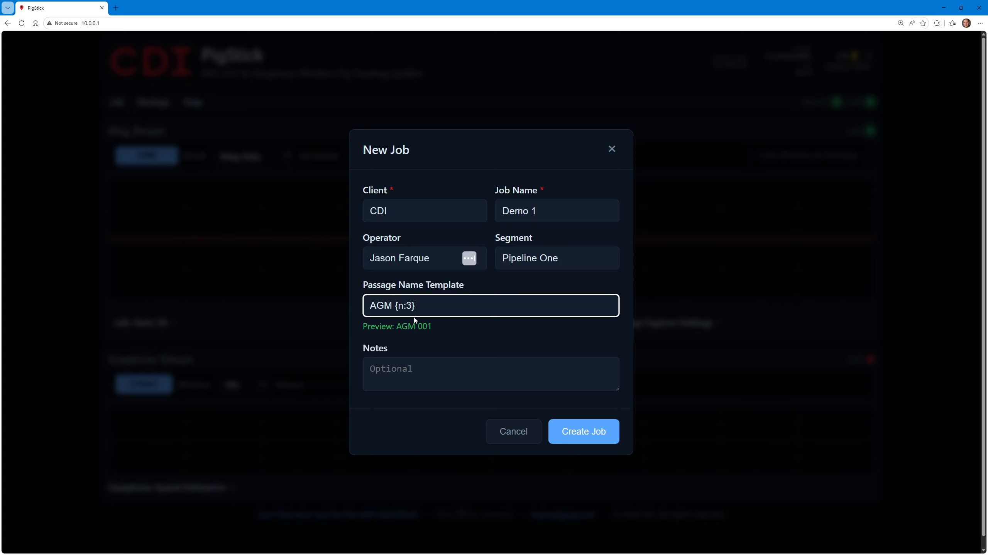
pyautogui.moveTo(395, 305); pyautogui.dragTo(424, 307)
pyautogui.click(429, 307)
pyautogui.press('BackSpace')
pyautogui.press('BackSpace')
pyautogui.press('Delete')
pyautogui.press('Delete')
pyautogui.press('Delete')
pyautogui.write('CDI AGM Locaton')
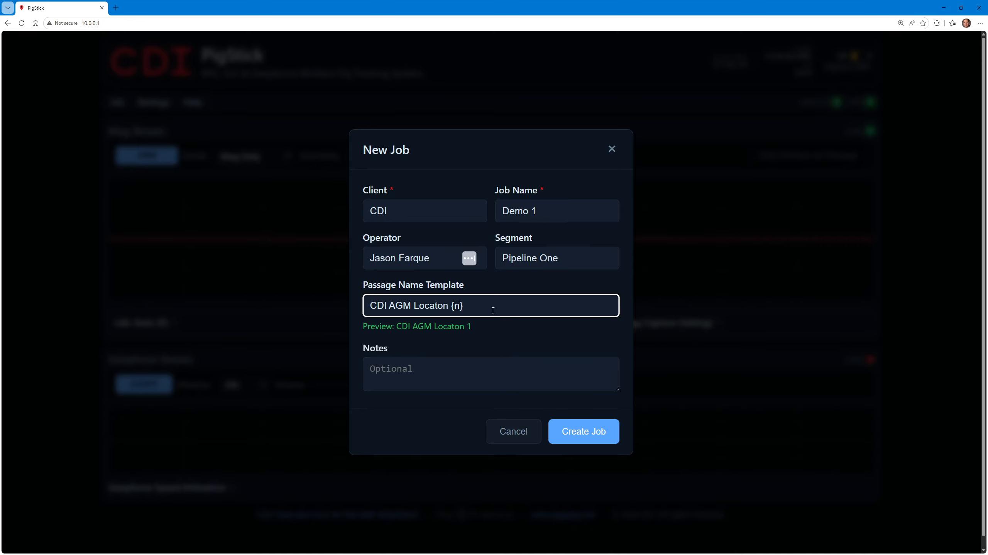
# Set four-digit passage numbering with {n:4} and remove the CDI prefix from the passage name template
pyautogui.click(495, 310)
pyautogui.write(':4')
pyautogui.press('Delete')
pyautogui.press('Delete')
pyautogui.press('Delete')
pyautogui.press('Delete')
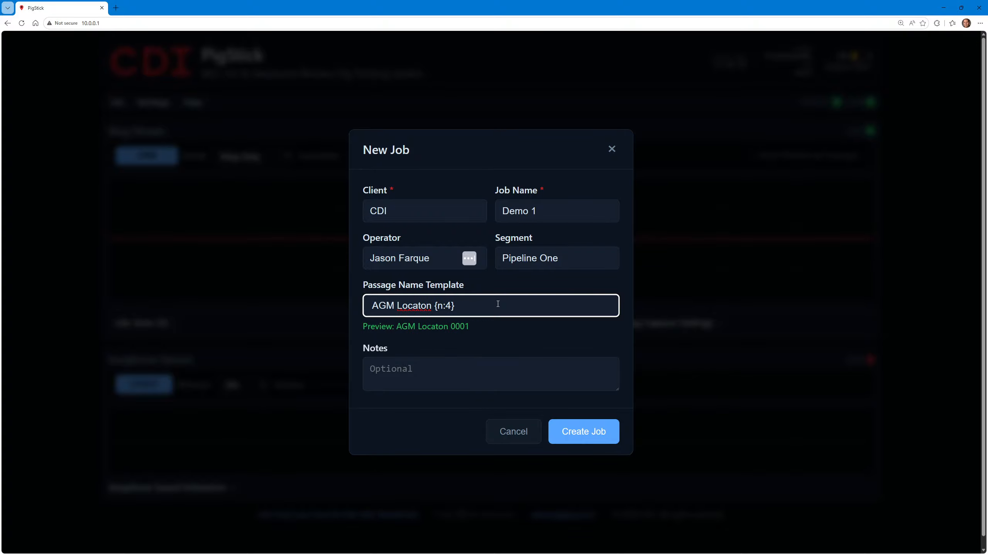
# Restore the passage name template to "AGM {n:3}"
pyautogui.press('End')
pyautogui.press('BackSpace')
pyautogui.press('BackSpace')
pyautogui.press('BackSpace')
pyautogui.press('BackSpace')
pyautogui.press('BackSpace')
pyautogui.press('BackSpace')
pyautogui.press('BackSpace')
pyautogui.press('BackSpace')
pyautogui.press('BackSpace')
pyautogui.press('BackSpace')
pyautogui.press('BackSpace')
pyautogui.press('BackSpace')
pyautogui.press('BackSpace')
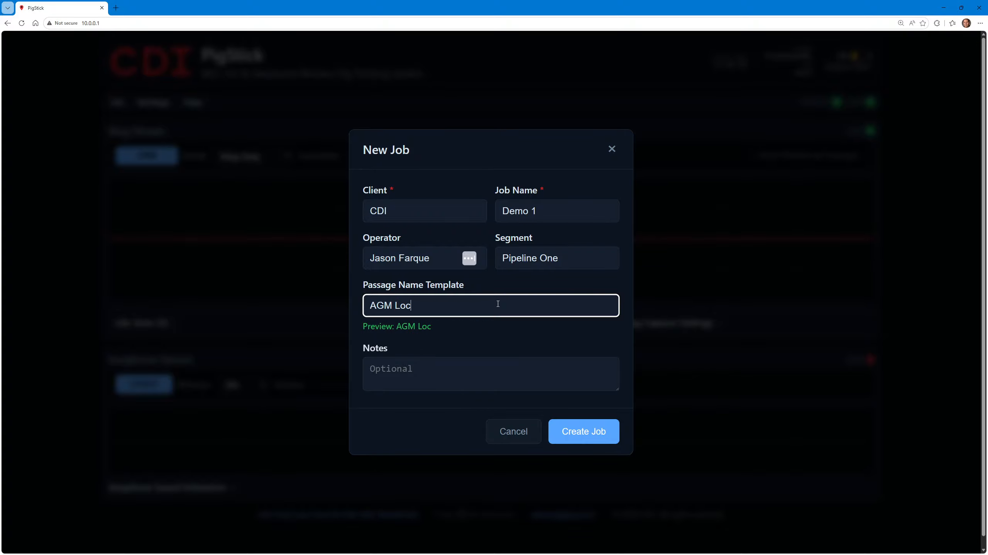
pyautogui.write('{n:3}')
# Add the note "Who you're working for." and create the job
pyautogui.click(411, 379)
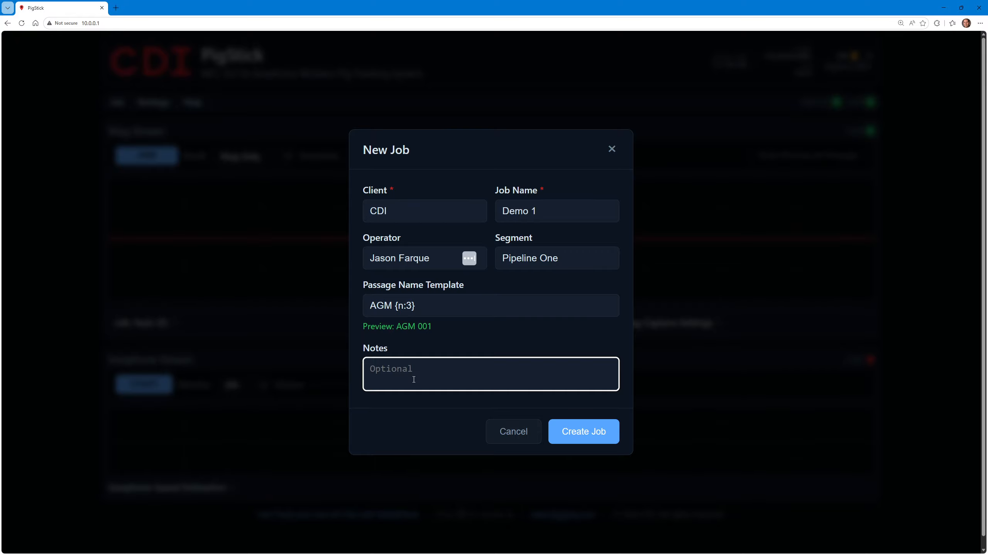
pyautogui.write("Who you're working for.")
pyautogui.click(560, 438)
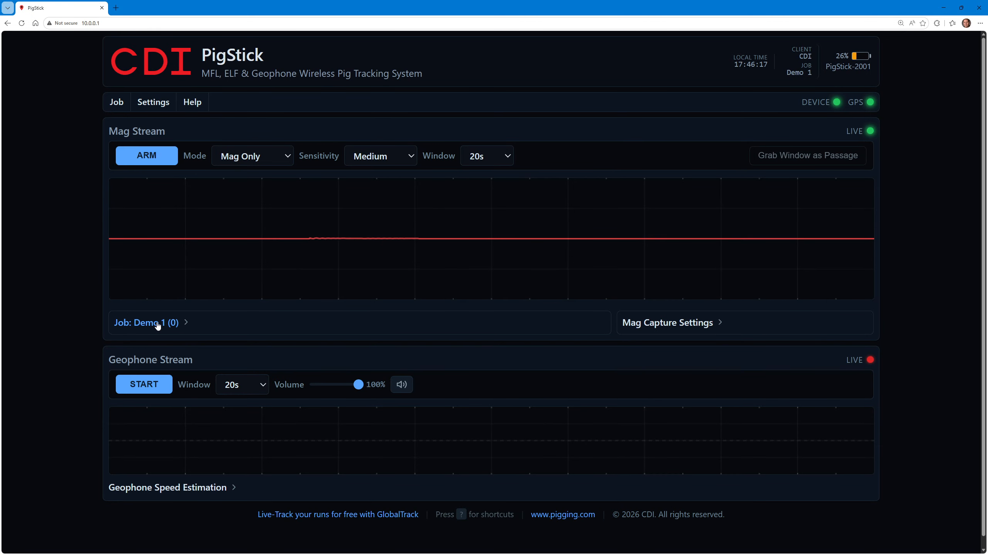
# Expand the Demo 1 passage list, and view the saved jobs through the header's current client and job display
pyautogui.click(180, 325)
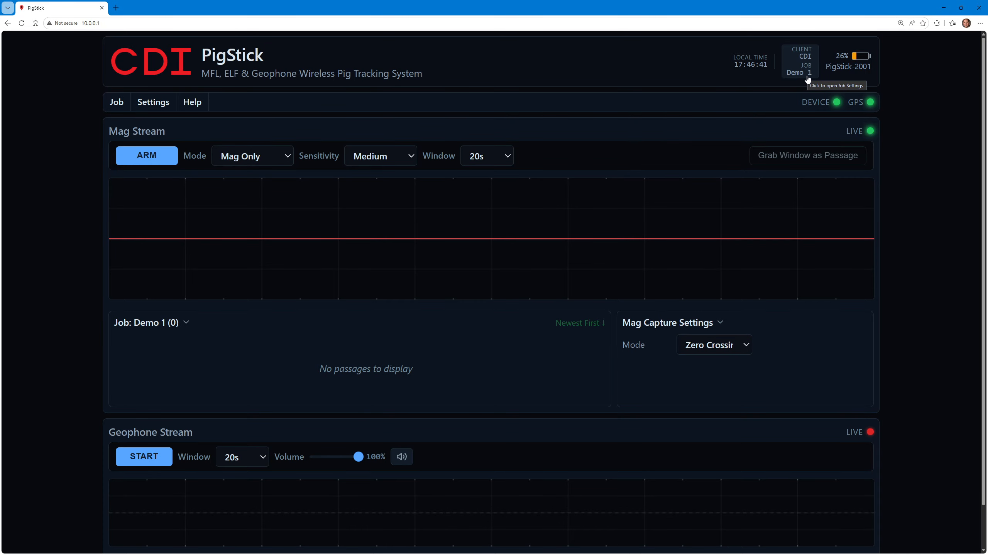
pyautogui.click(801, 62)
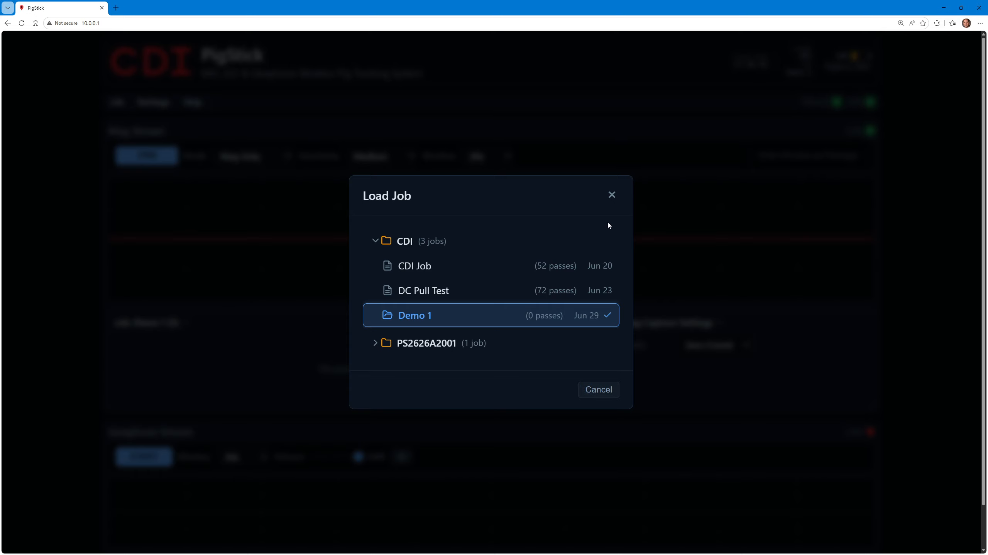
pyautogui.click(612, 196)
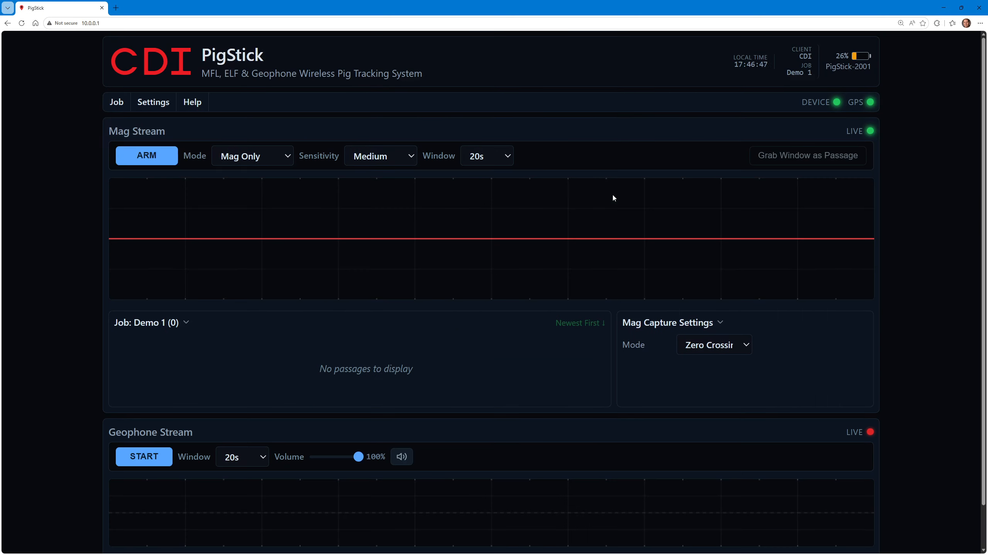
# Review the loadable jobs, including those in the collapsed client folder, without loading a different one
pyautogui.click(117, 104)
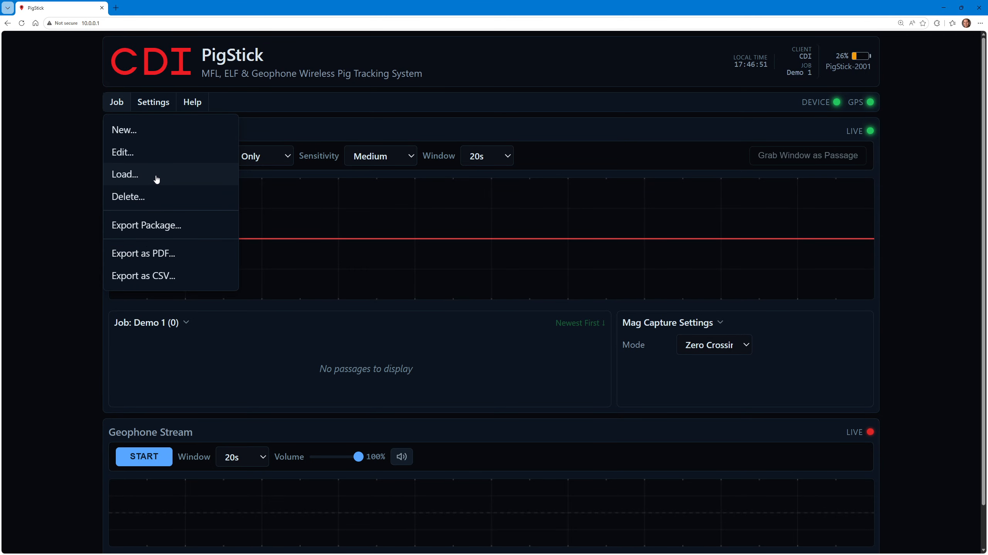
pyautogui.click(125, 175)
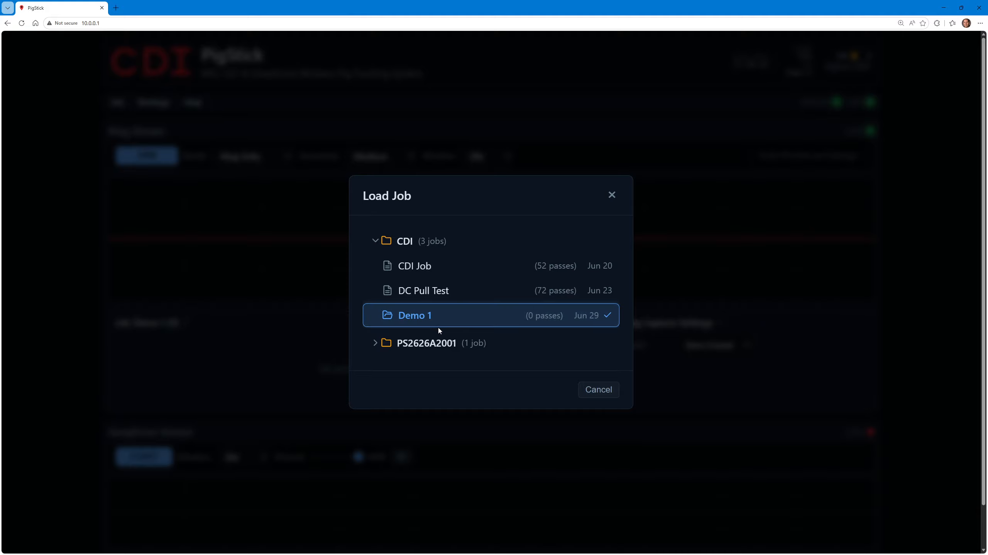
pyautogui.click(375, 344)
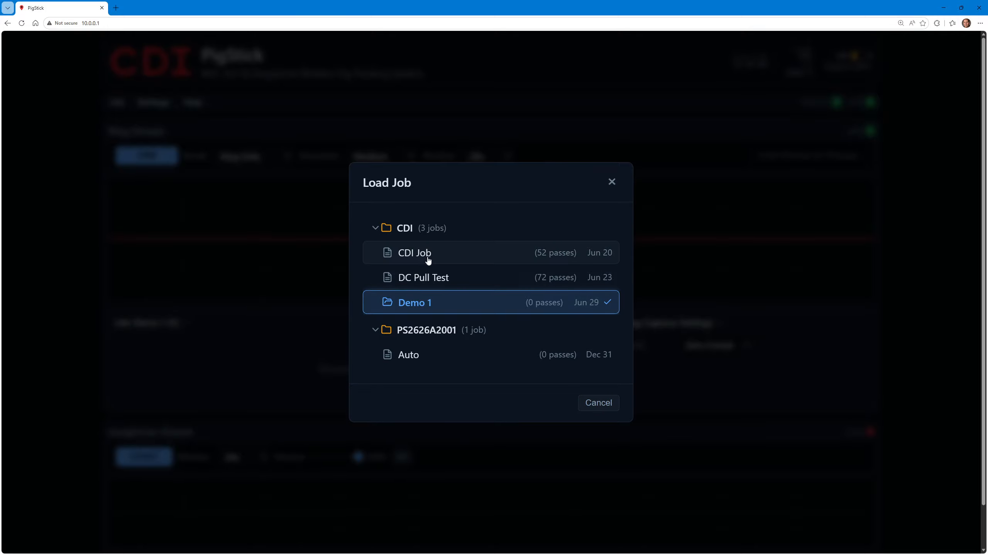
pyautogui.click(592, 412)
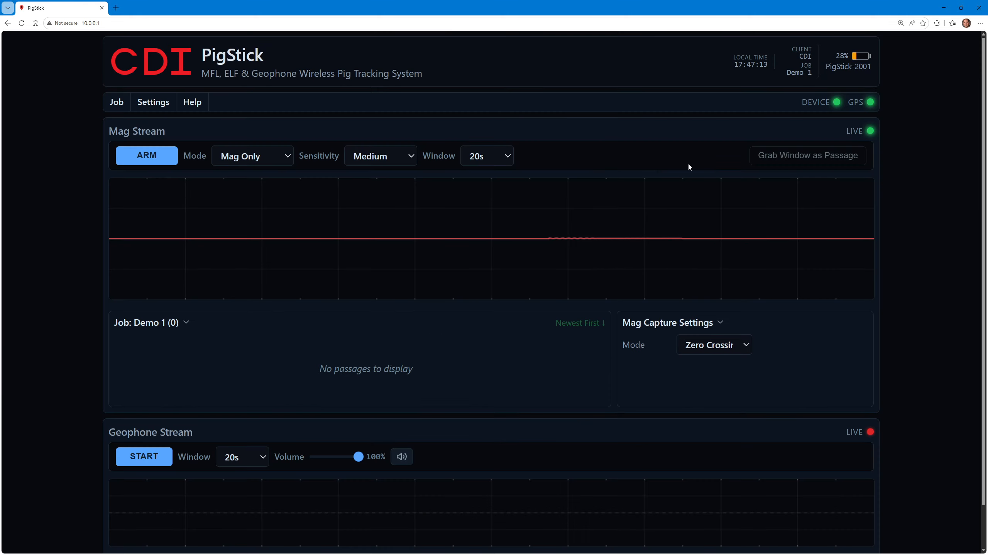
# Review the Demo 1 job's details in the job editor and leave without saving changes
pyautogui.click(120, 106)
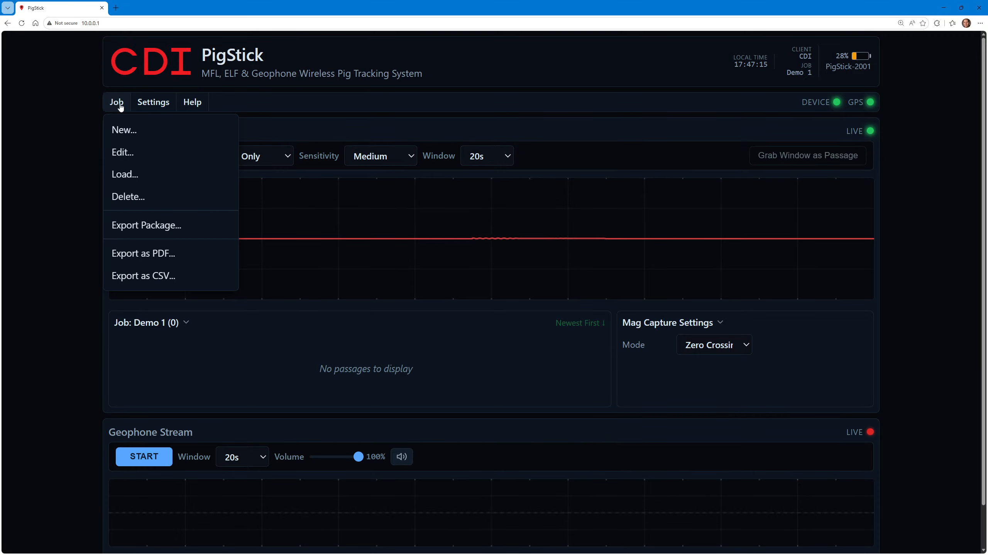
pyautogui.click(134, 153)
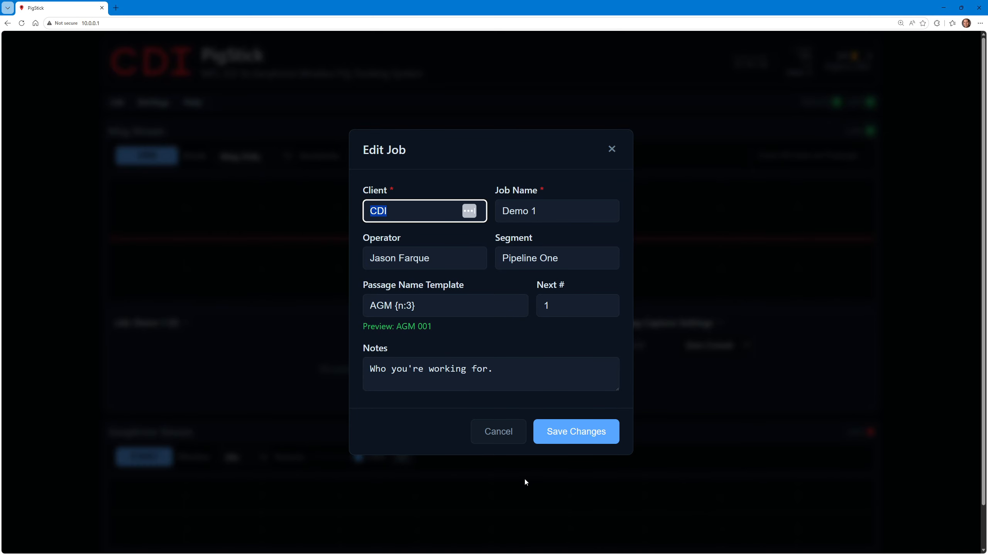
pyautogui.click(501, 431)
pyautogui.click(118, 103)
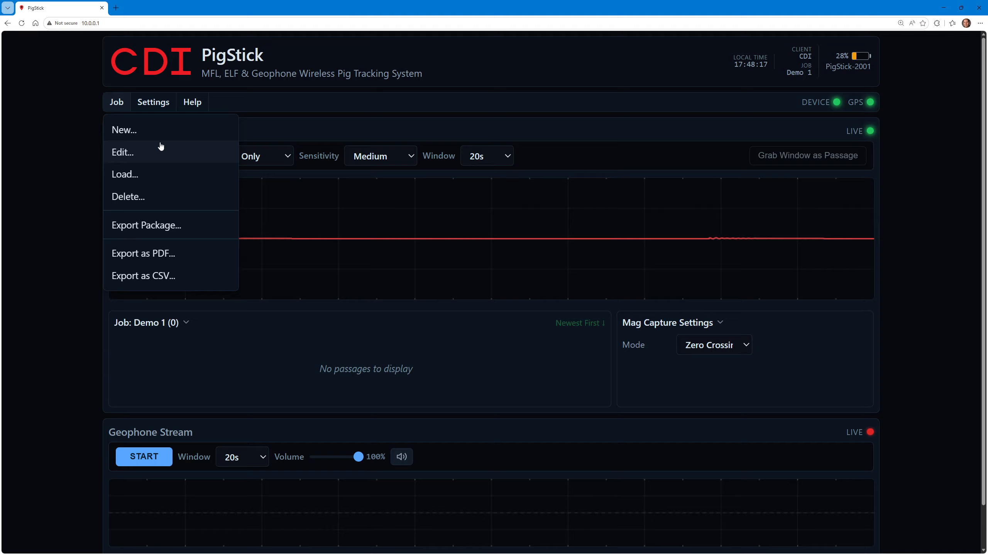
pyautogui.click(71, 288)
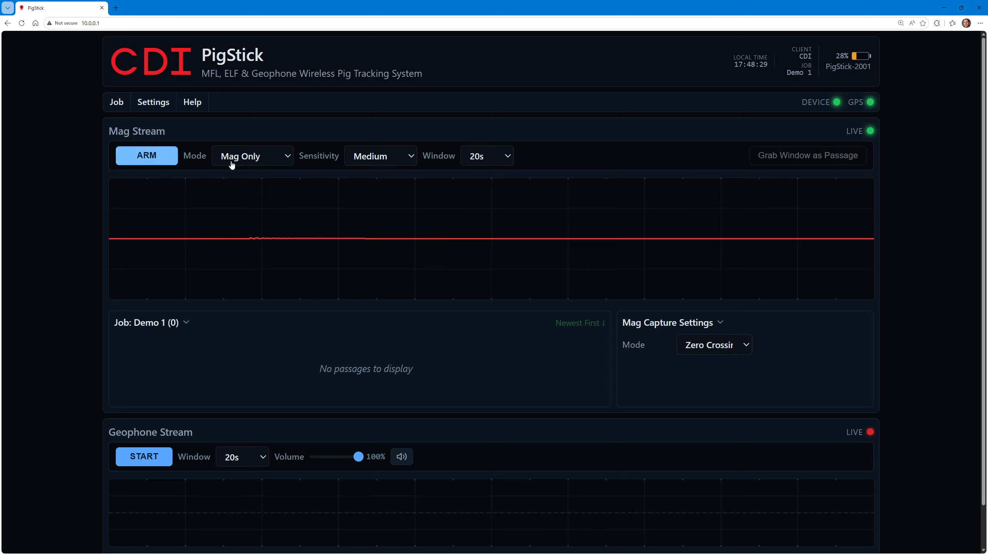
# Arm the mag stream in Mag Only mode with Medium sensitivity to record a passage
pyautogui.click(149, 163)
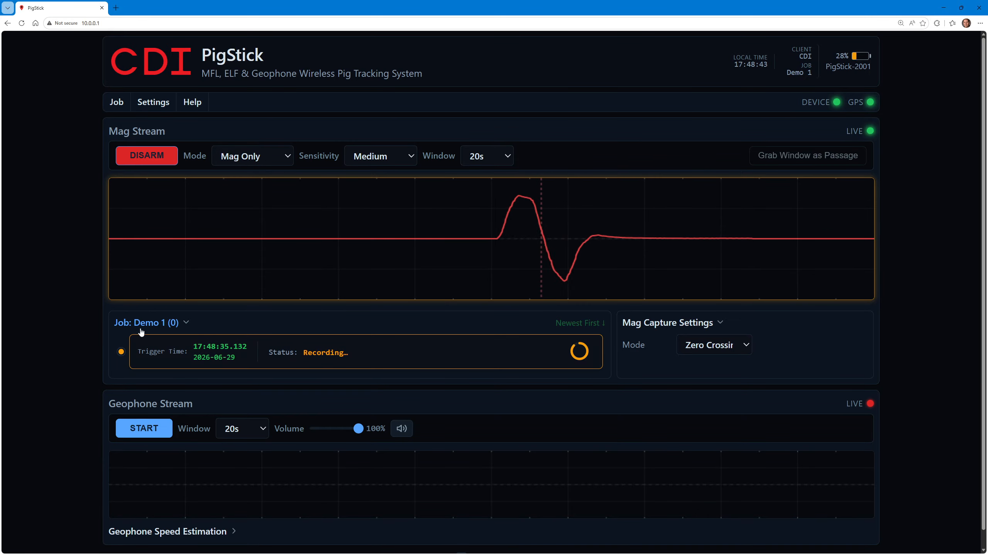
pyautogui.click(588, 358)
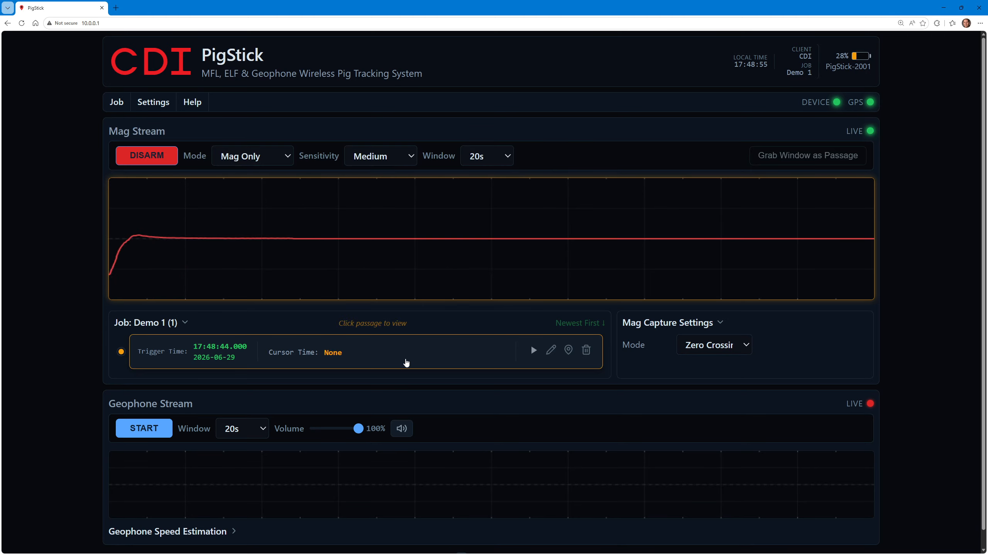
# View the first recorded passage of Demo 1, play its geophone audio and return to the live stream
pyautogui.click(406, 363)
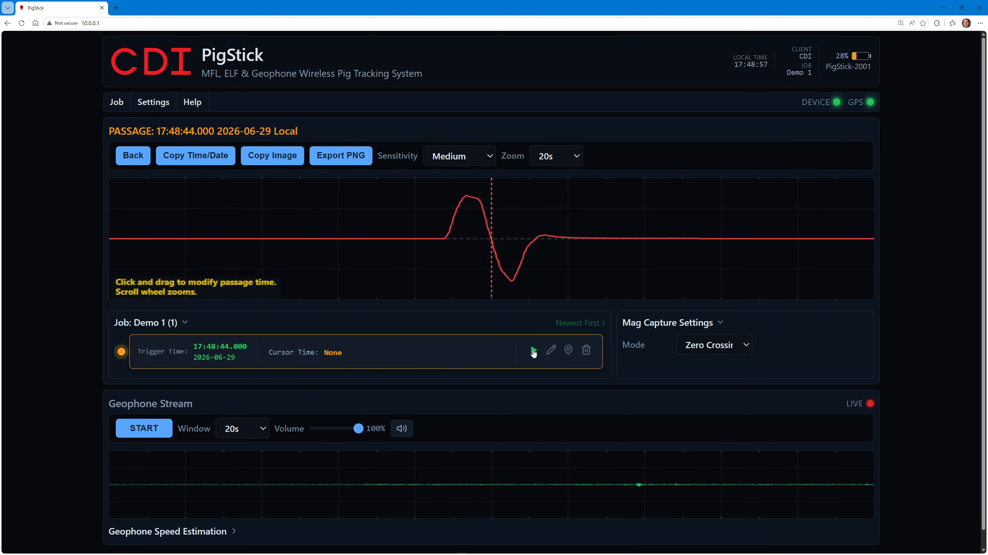
pyautogui.click(534, 350)
pyautogui.click(535, 351)
pyautogui.click(357, 356)
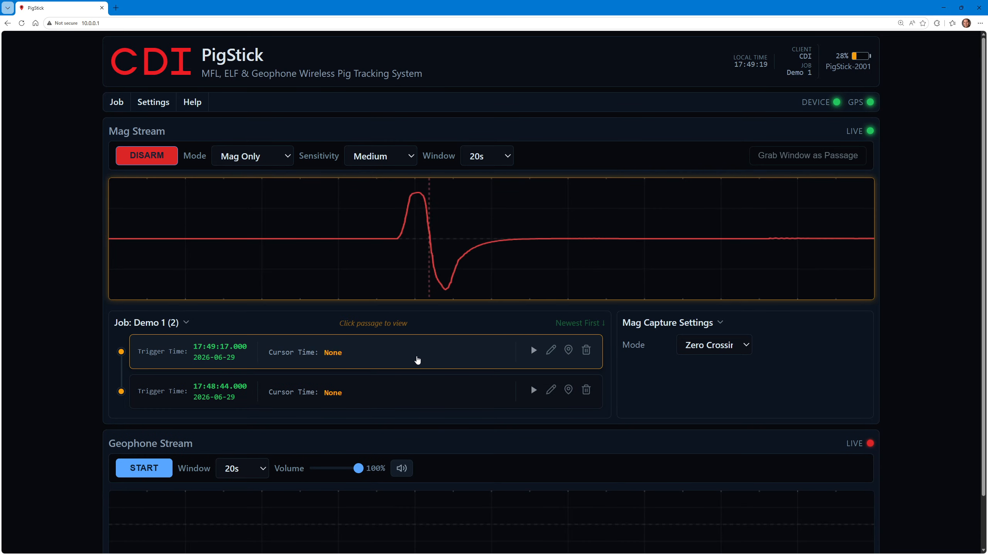
# View the newest recorded passage's waveform, and disarm the live mag stream
pyautogui.click(419, 359)
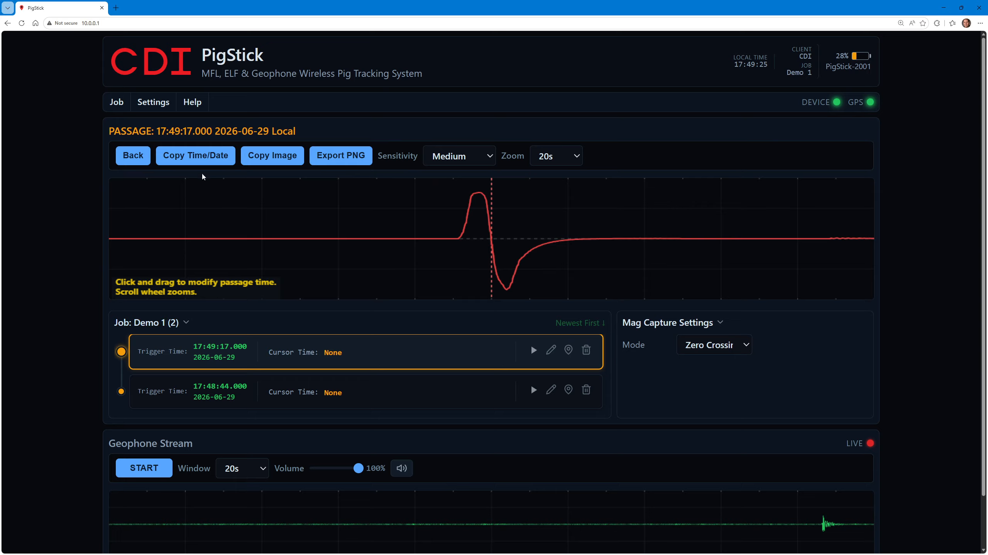
pyautogui.click(135, 163)
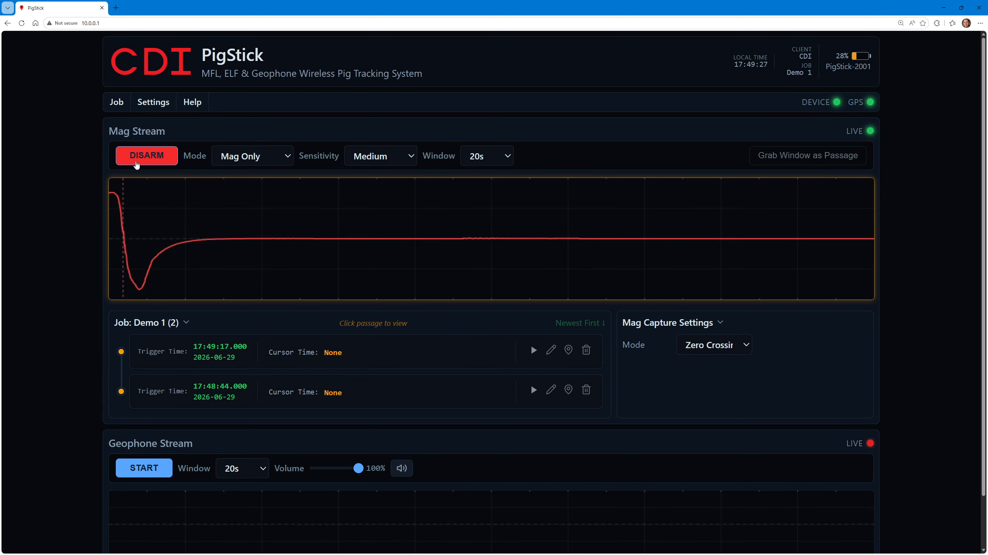
pyautogui.click(136, 163)
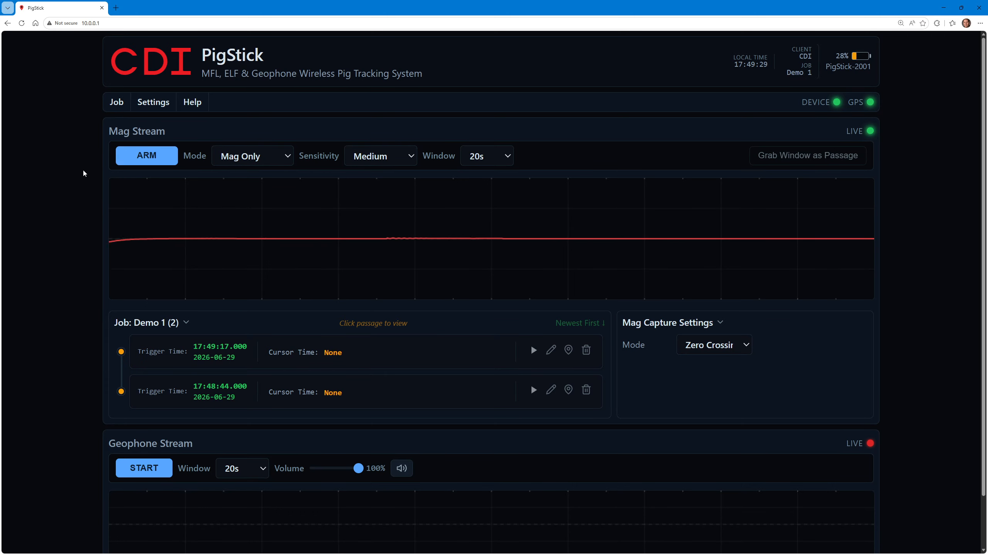
# Export the Demo 1 job as a PDF and open the downloaded report to review its passage pages
pyautogui.click(116, 102)
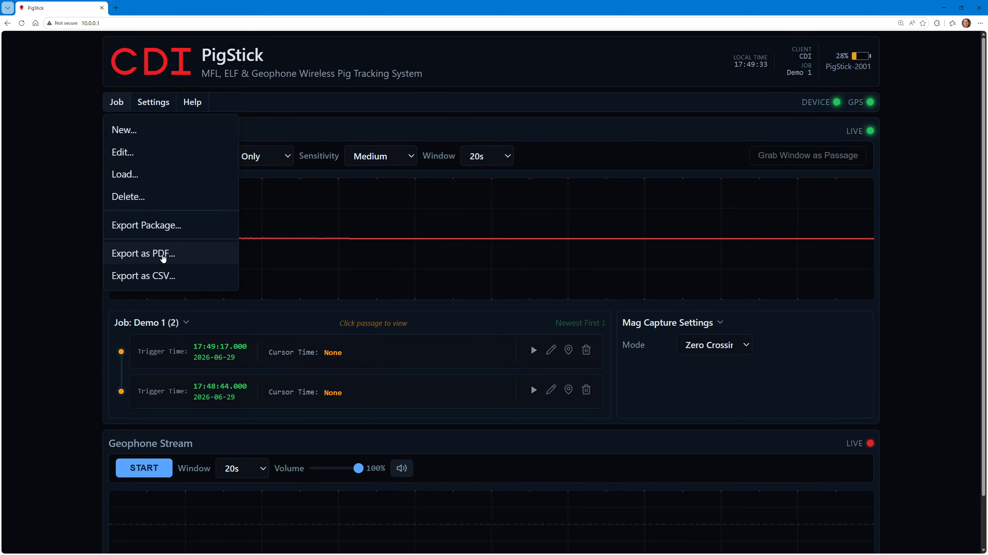
pyautogui.click(163, 257)
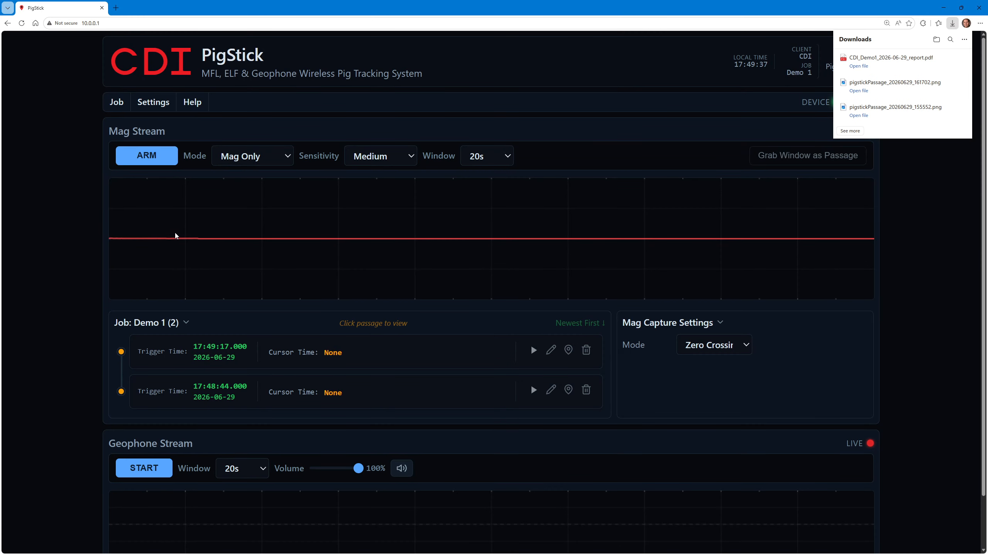
pyautogui.click(865, 66)
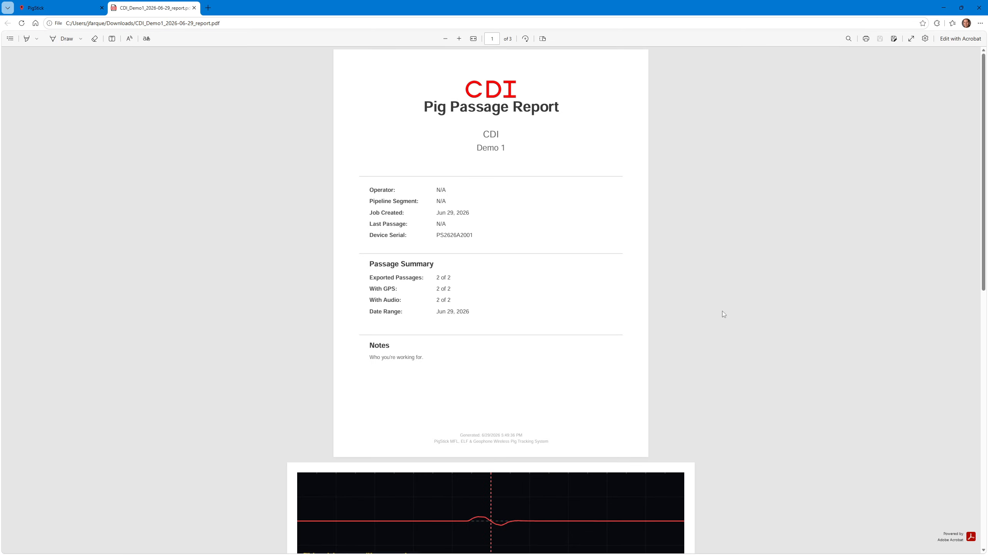
pyautogui.scroll(-6, 724, 315)
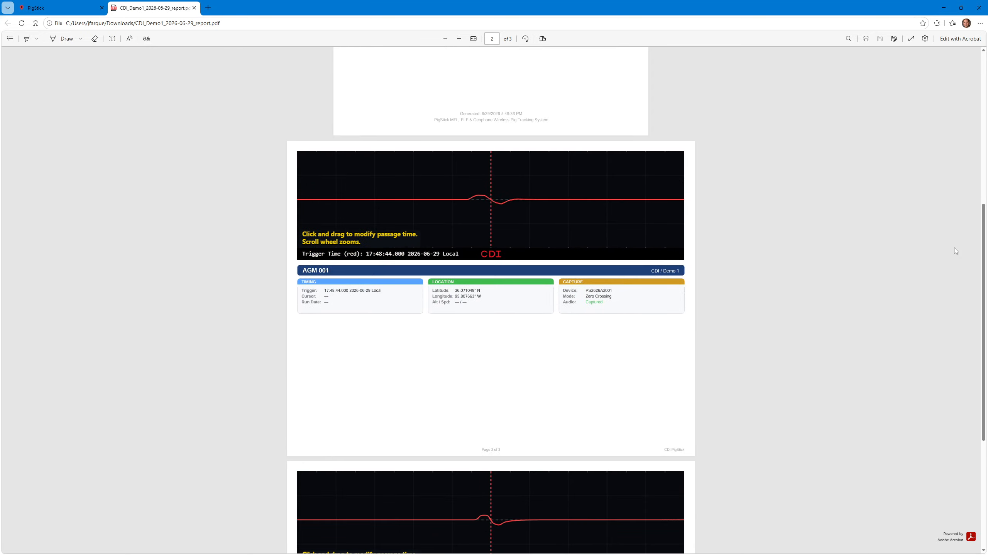
# Review the AGM 002 passage page at the end of the PDF report and close the report
pyautogui.moveTo(982, 264); pyautogui.dragTo(981, 311)
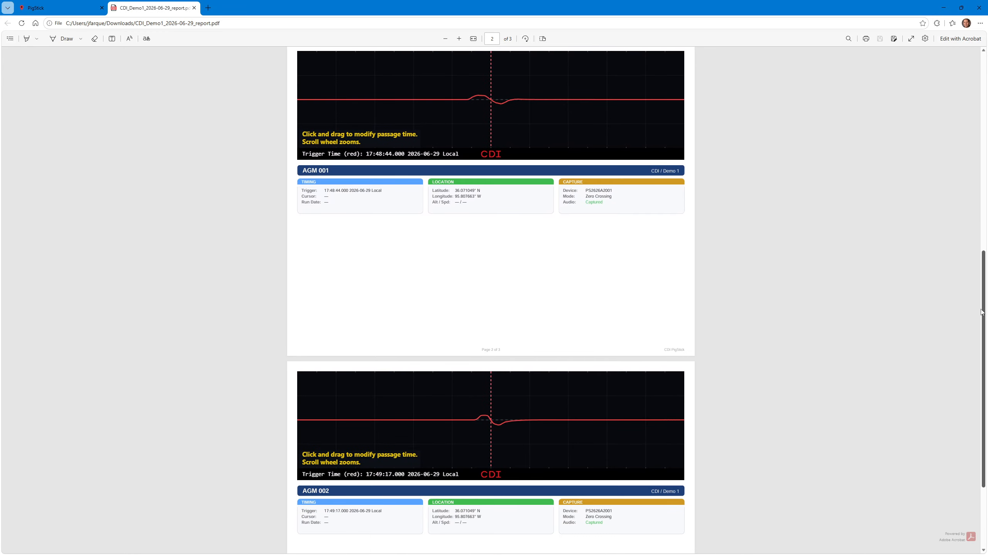
pyautogui.scroll(-1, 836, 316)
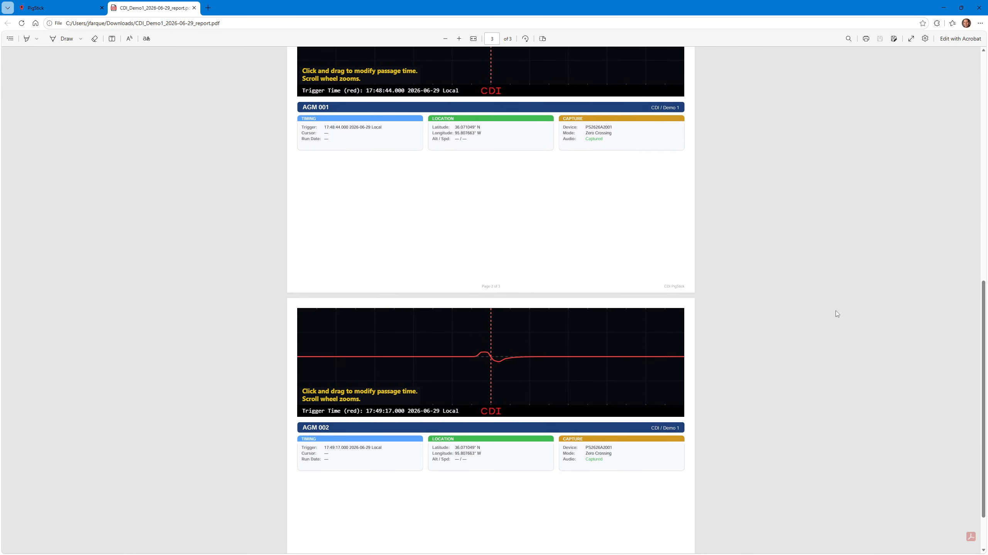
pyautogui.click(194, 8)
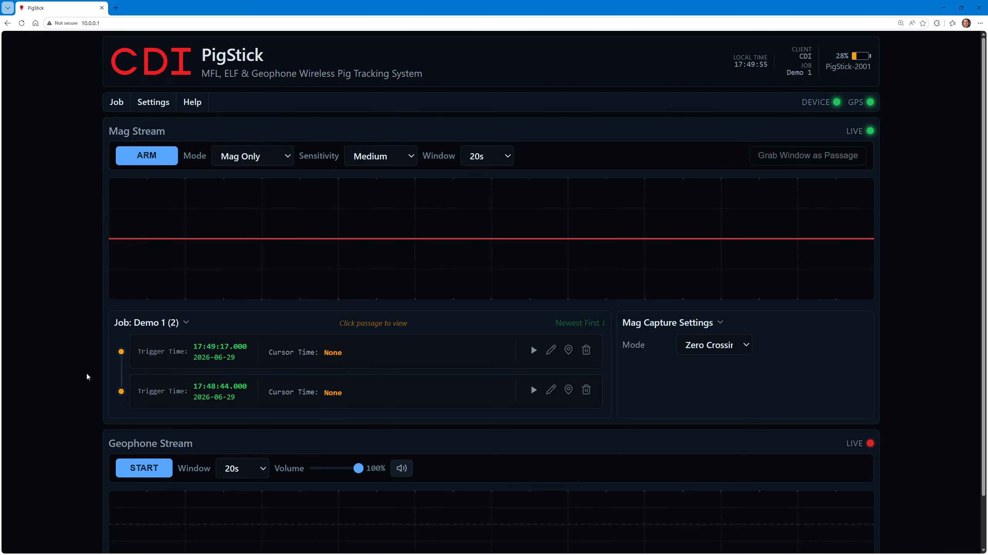
# Export the Demo 1 job's passages as a CSV and open the downloaded file
pyautogui.click(116, 105)
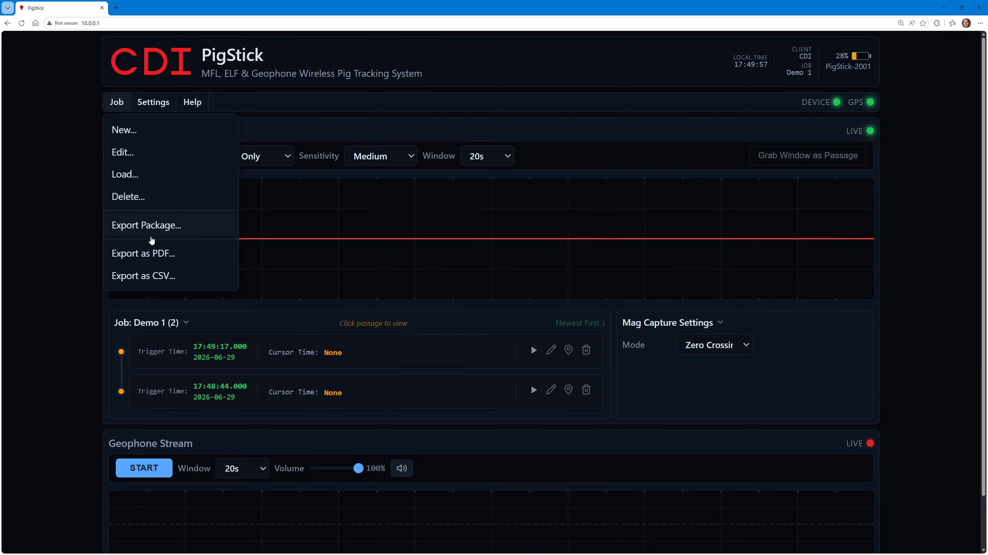
pyautogui.click(171, 277)
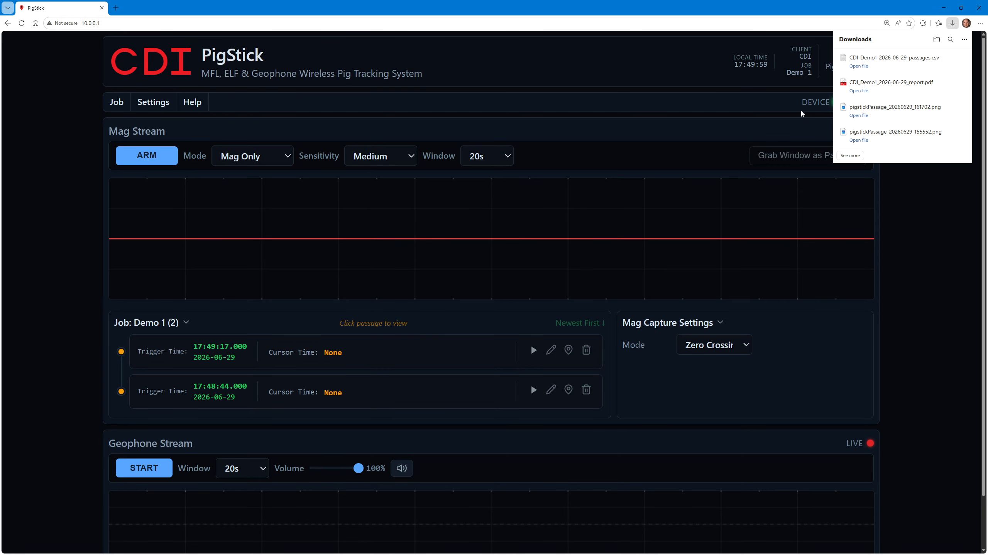
pyautogui.click(868, 66)
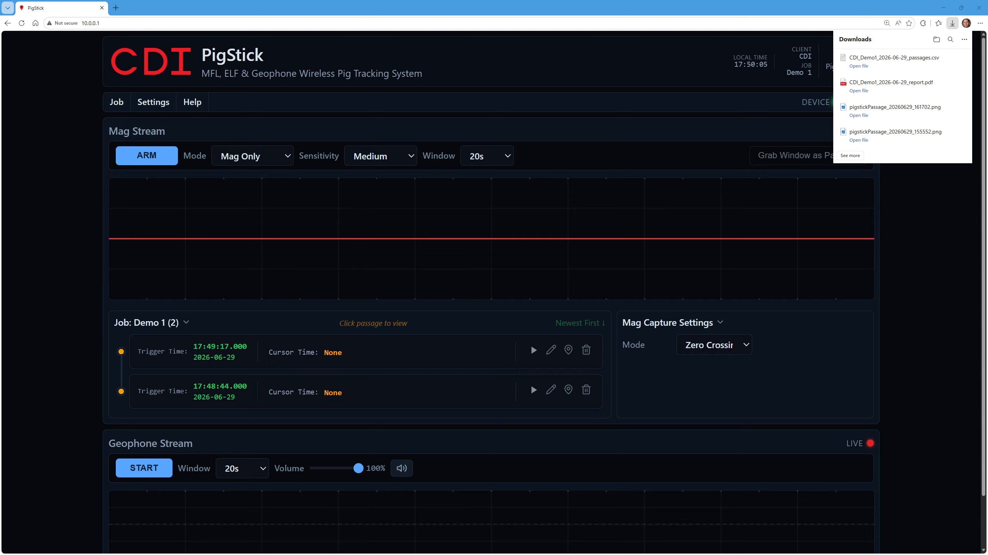
pyautogui.click(930, 214)
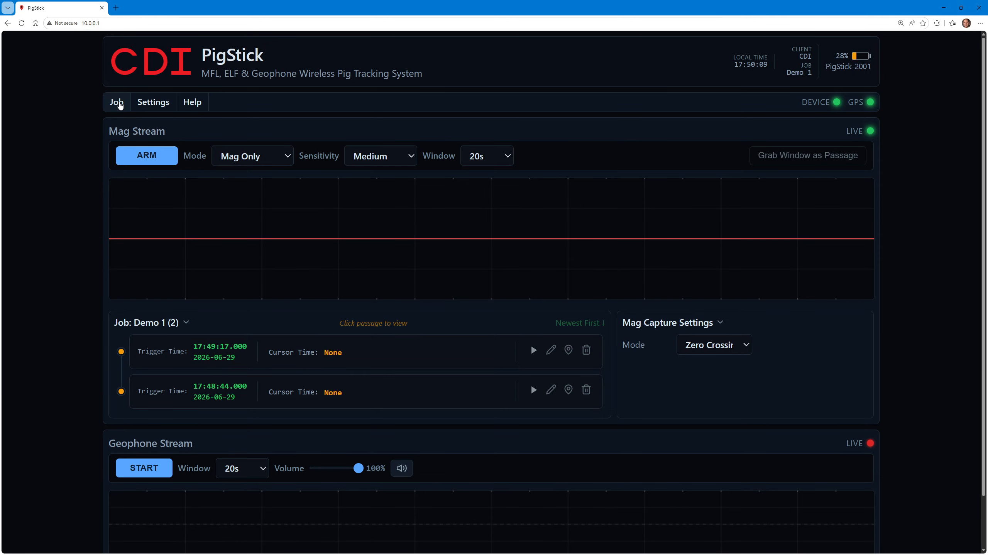
# Export the Demo 1 job as a package, open the downloaded zip file, and dismiss the downloads list
pyautogui.click(117, 103)
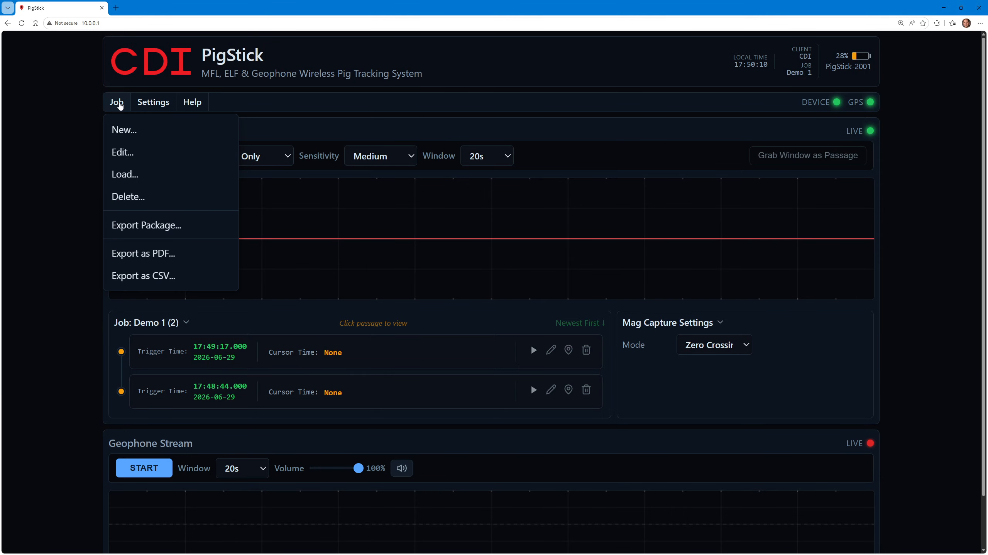
pyautogui.click(149, 229)
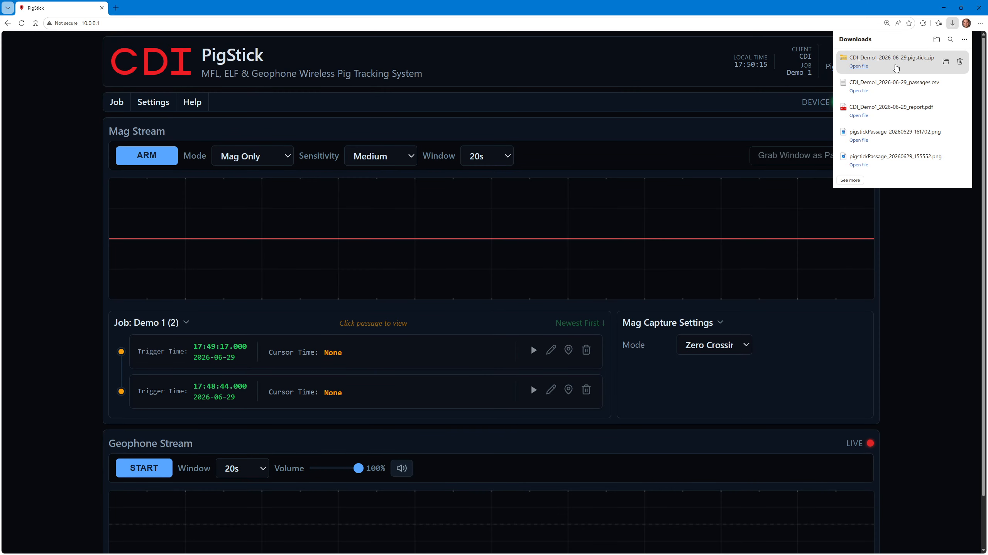
pyautogui.click(899, 64)
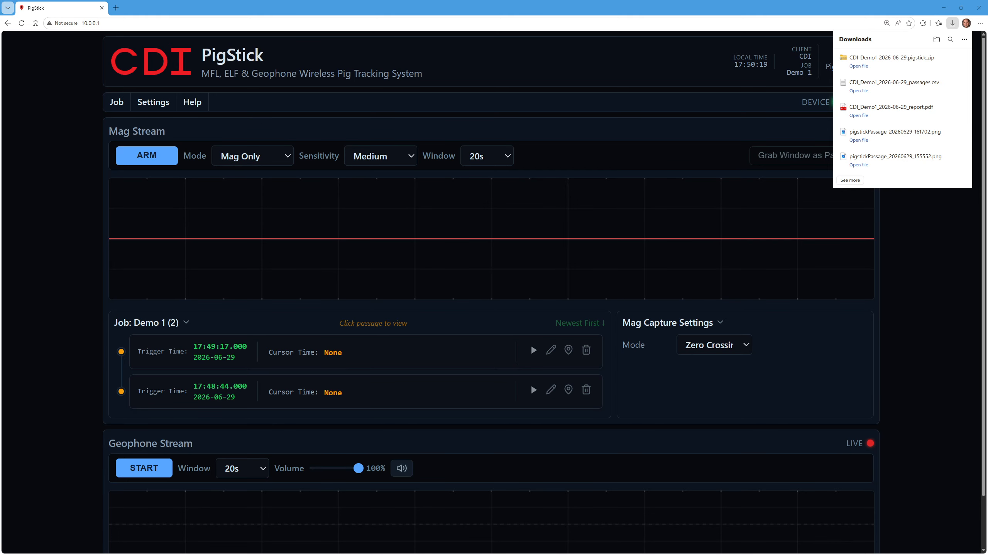
pyautogui.click(899, 63)
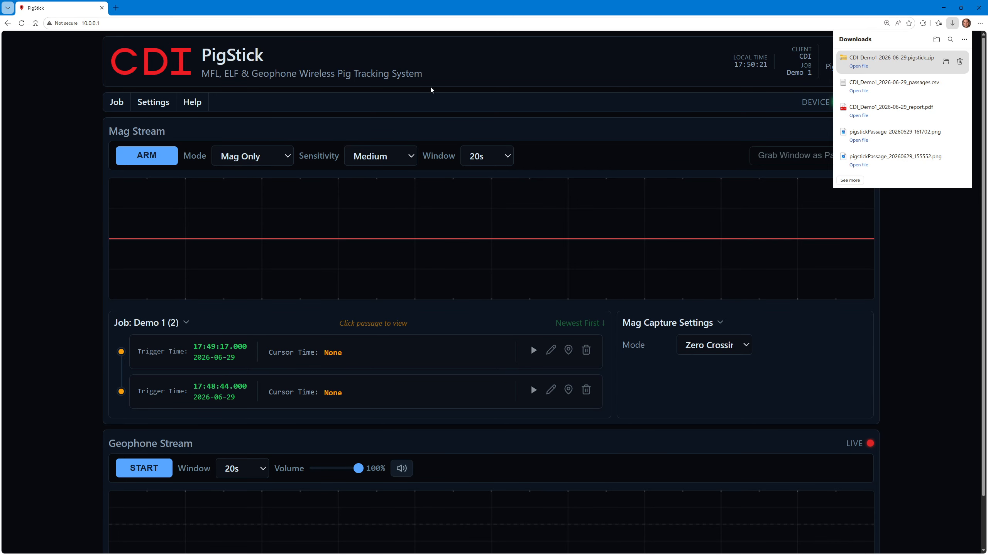
pyautogui.click(908, 235)
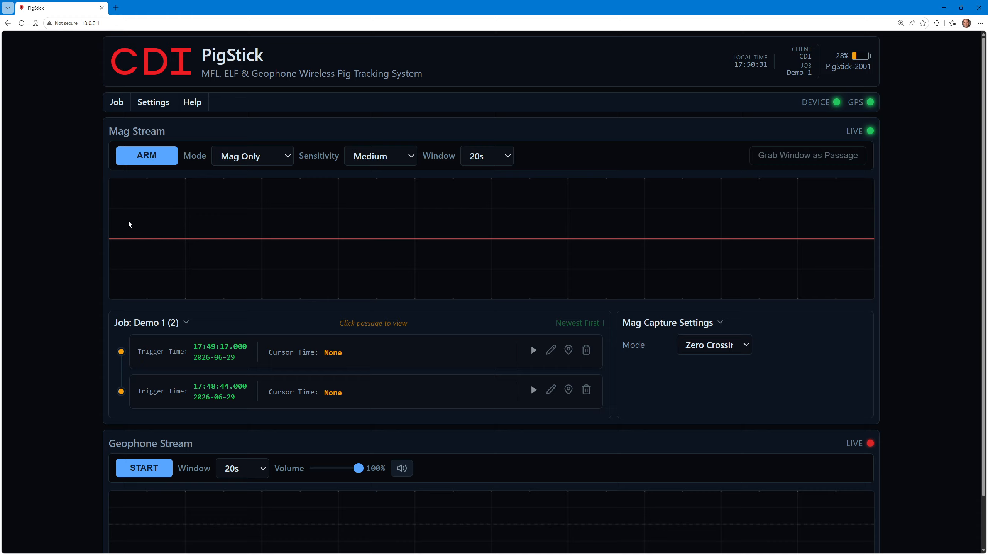
pyautogui.click(115, 102)
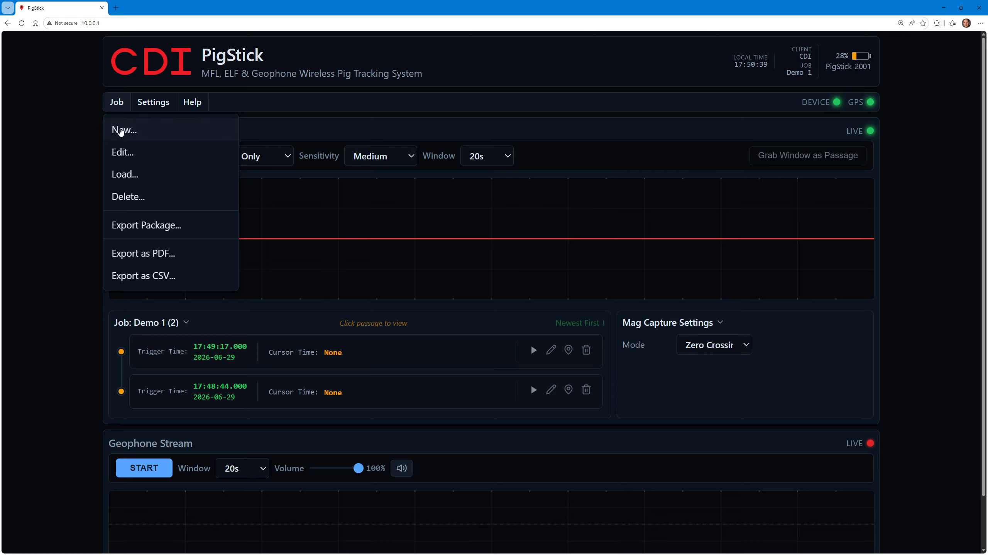
pyautogui.click(118, 108)
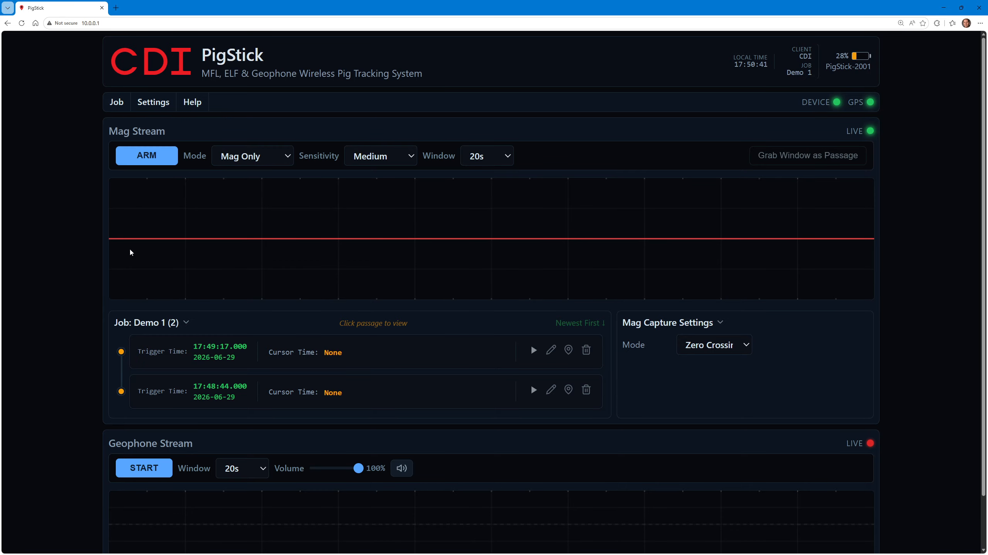